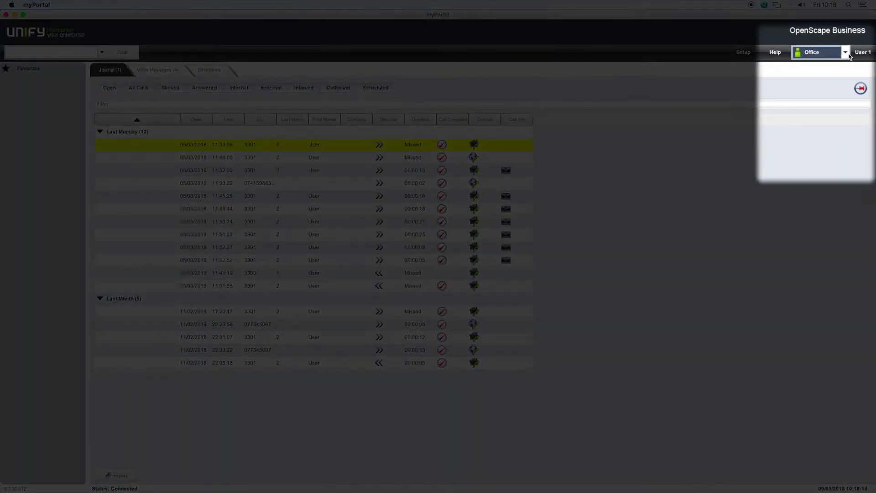
# Set presence to Meeting for 1 hour with the note 'MEETING WITH UNIFY IN MEETING ROOM 2'
pyautogui.click(848, 53)
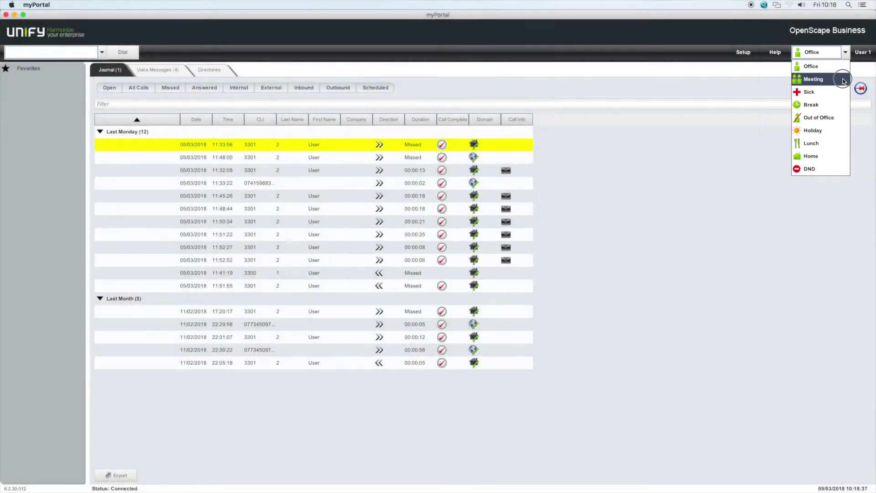
pyautogui.click(844, 81)
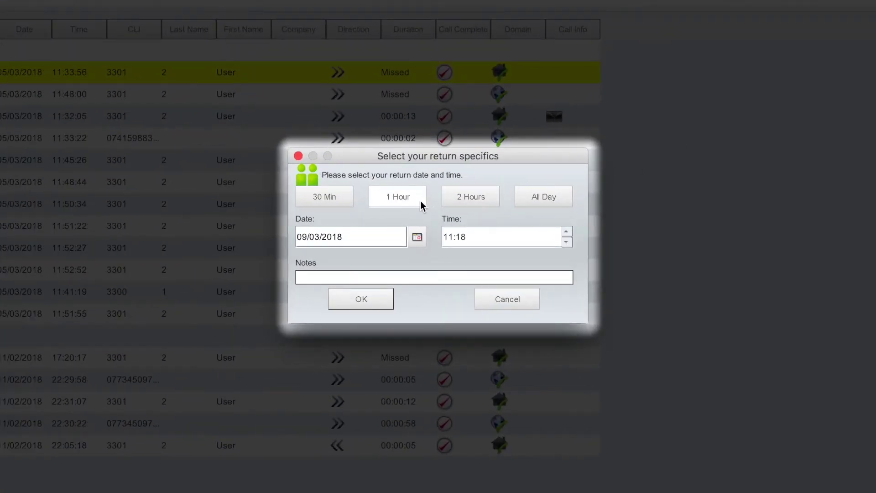
pyautogui.click(394, 201)
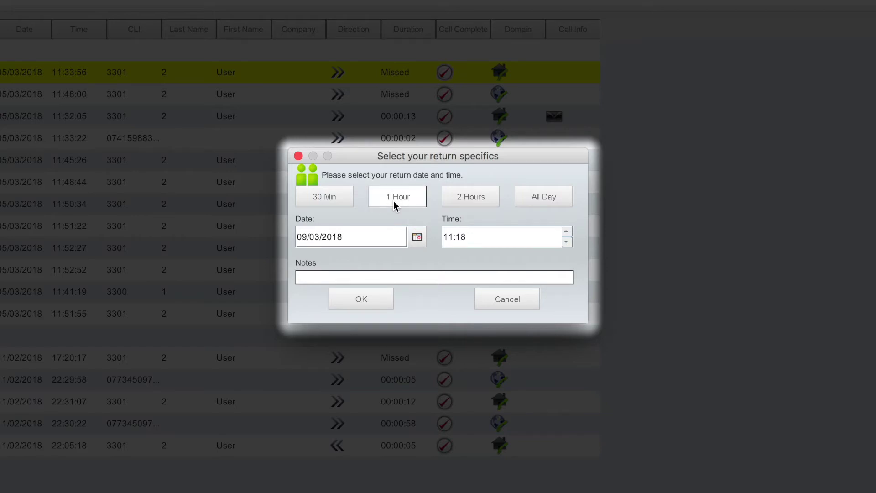
pyautogui.click(387, 273)
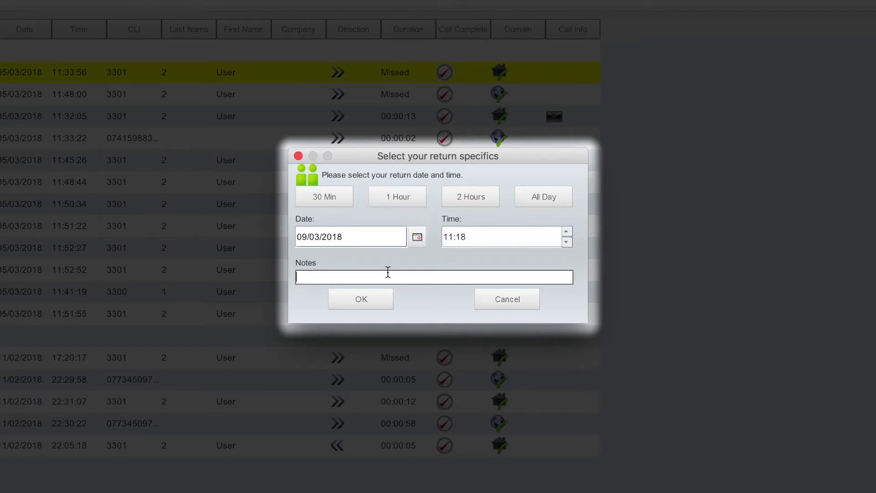
pyautogui.write('MEETING WITH UNIFY IN MEETING ROOM 2')
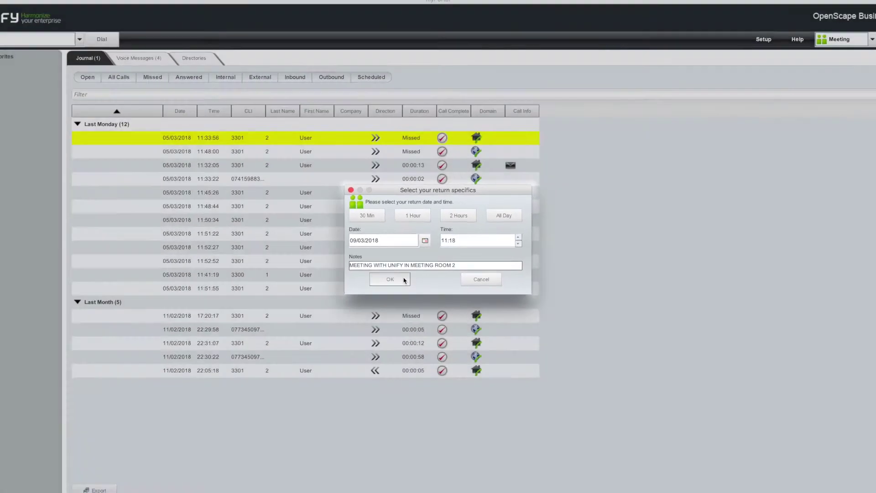
pyautogui.click(390, 279)
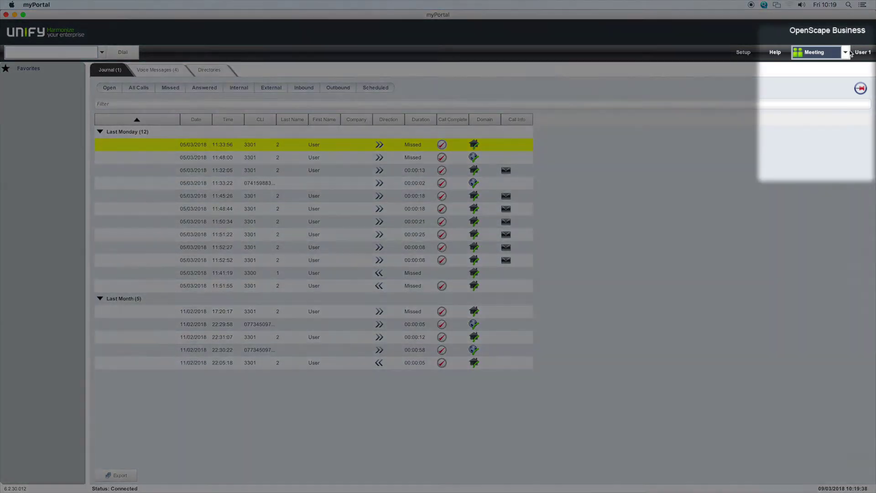
# Switch presence back to Office and enable CallMe, forwarding calls to an external phone number
pyautogui.click(845, 52)
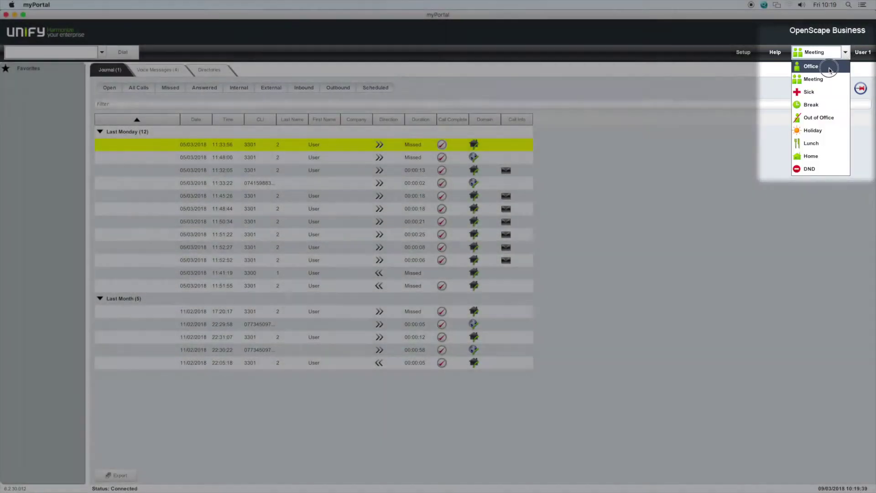
pyautogui.click(811, 67)
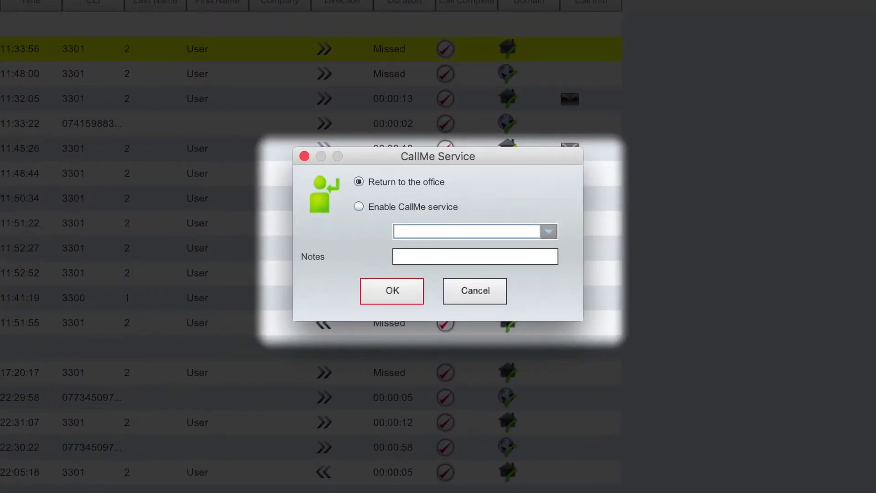
pyautogui.click(364, 208)
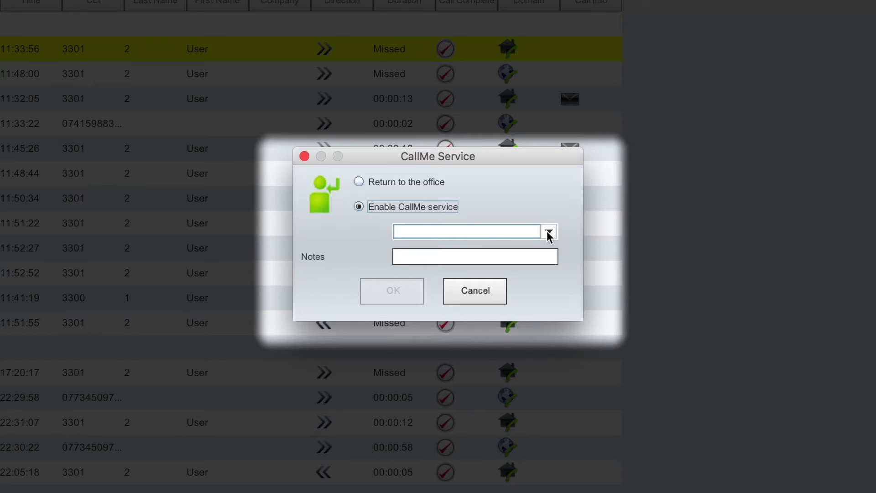
pyautogui.click(548, 232)
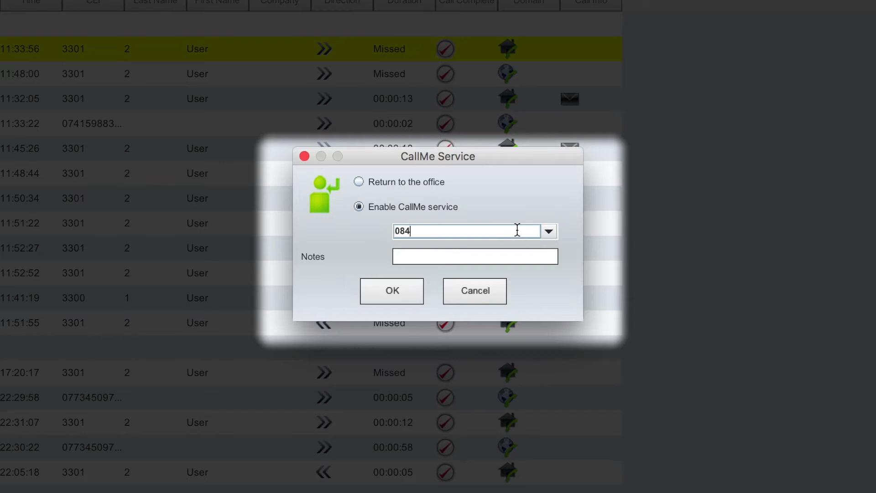
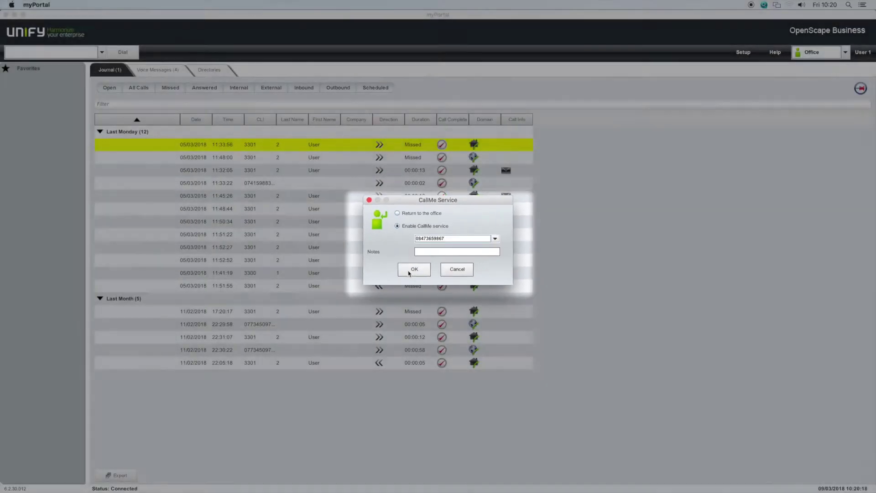
pyautogui.click(403, 281)
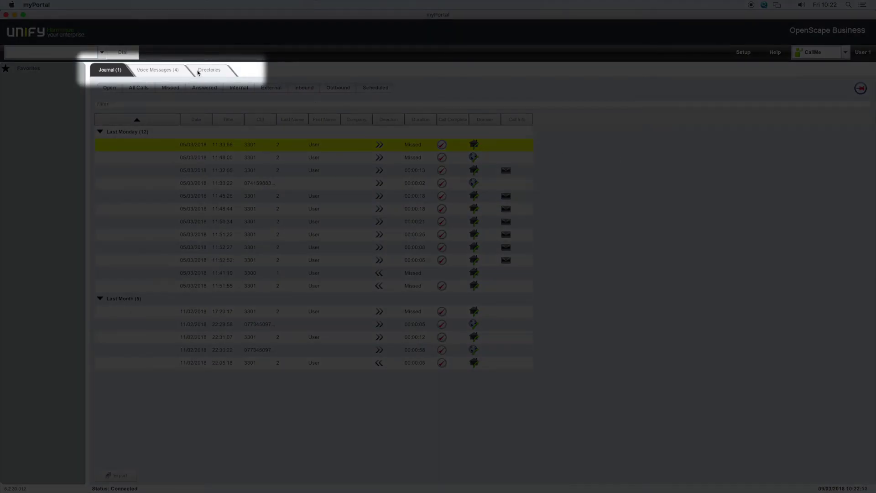
pyautogui.click(164, 72)
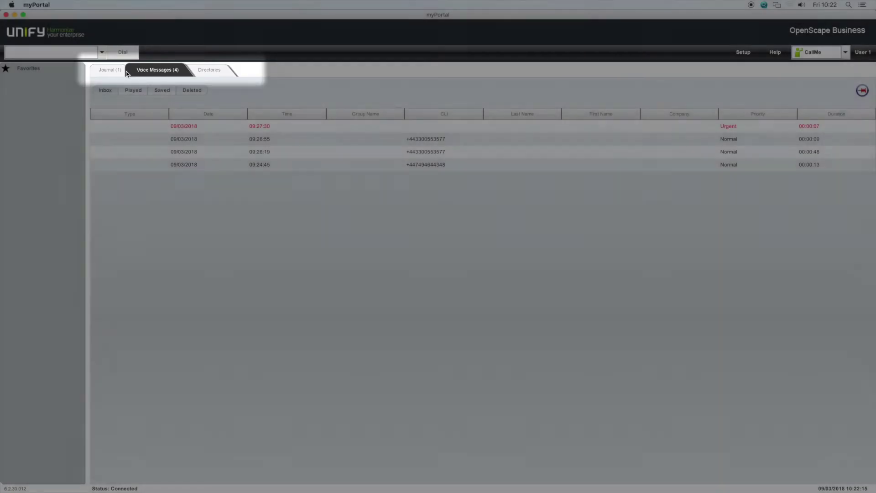
pyautogui.click(118, 73)
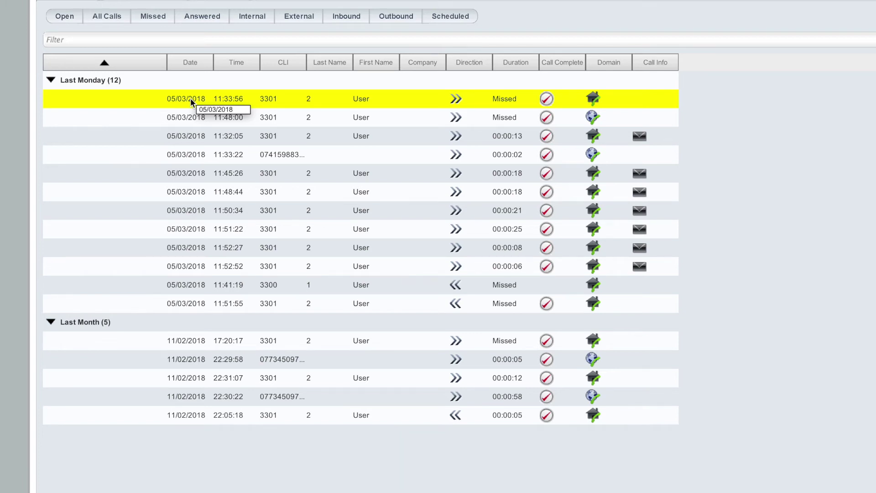
pyautogui.rightClick(190, 98)
pyautogui.click(229, 206)
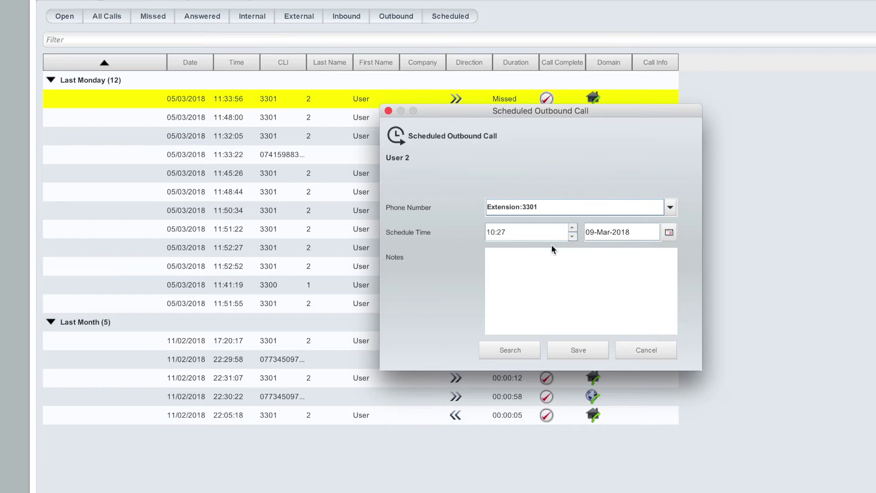
pyautogui.click(639, 351)
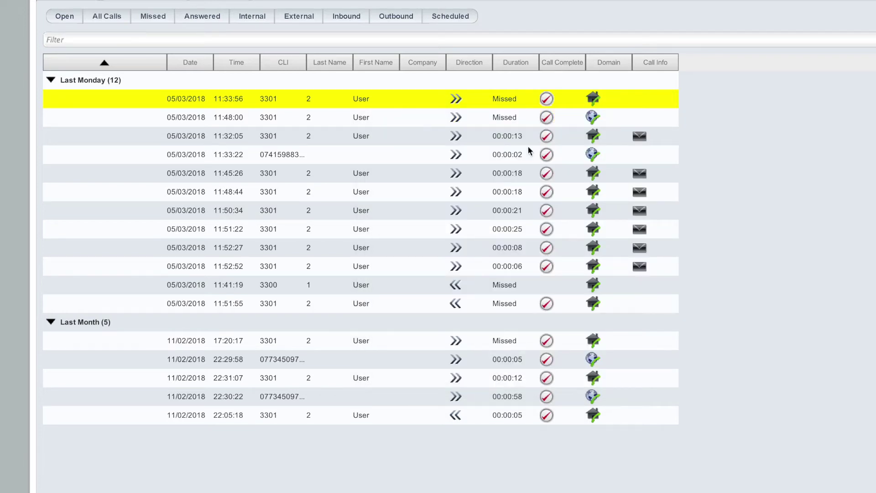
pyautogui.rightClick(360, 100)
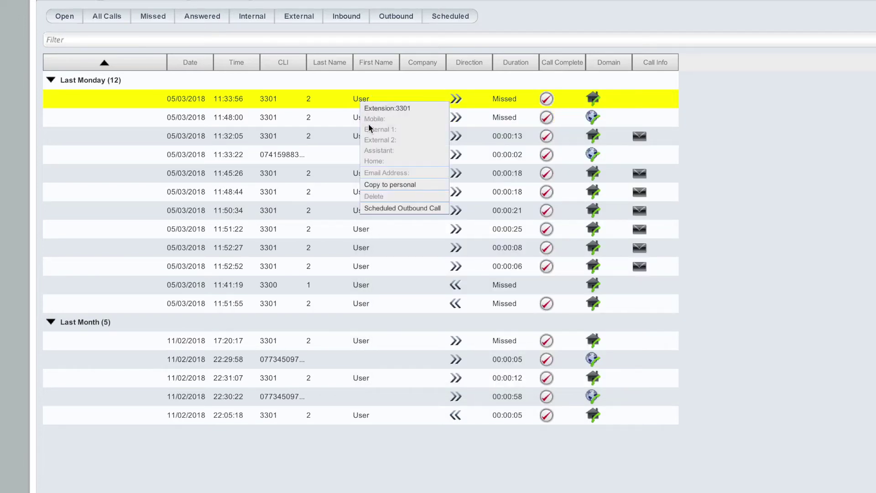
pyautogui.click(384, 184)
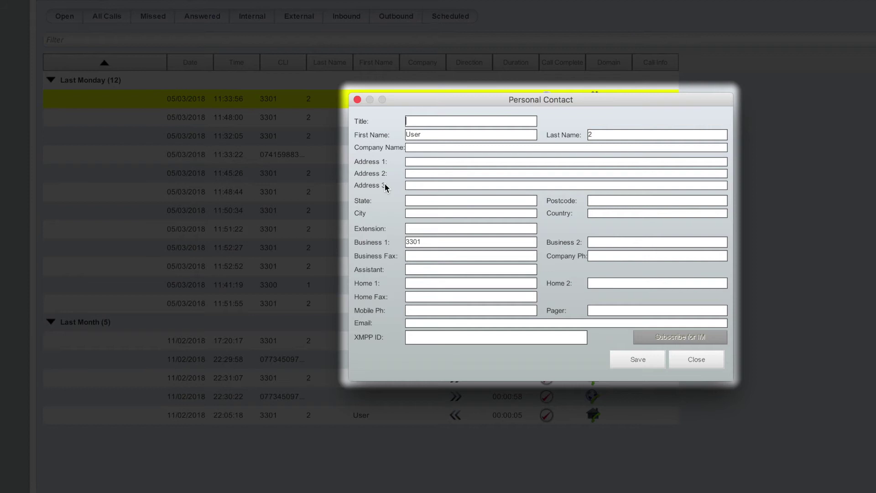
pyautogui.click(690, 367)
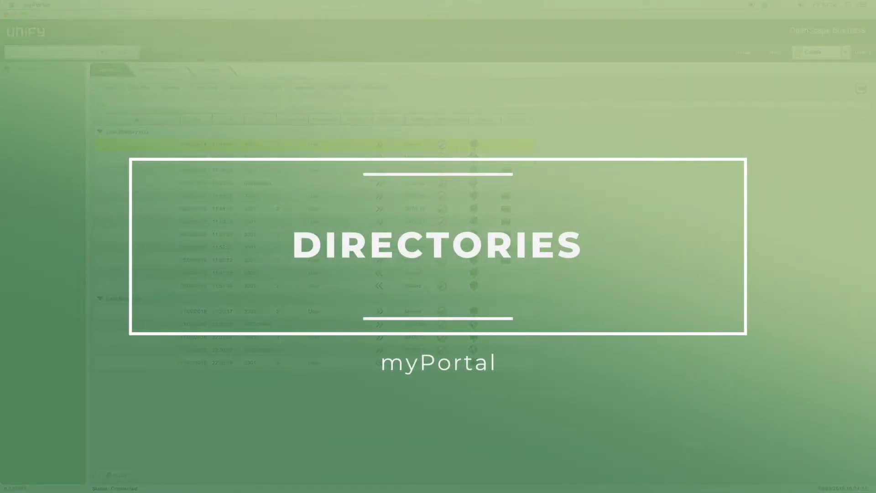
# Show the Directories view and inspect, then dismiss, the options for 1007 Finance Office
pyautogui.click(209, 70)
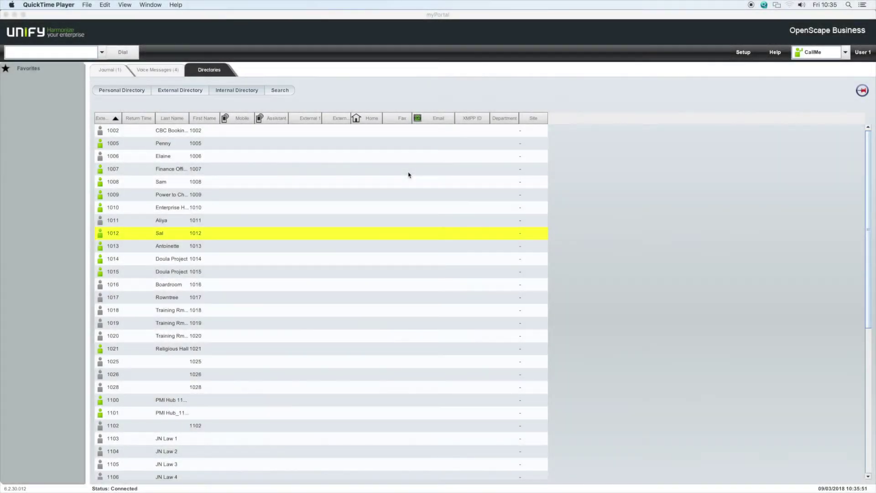
pyautogui.click(171, 171)
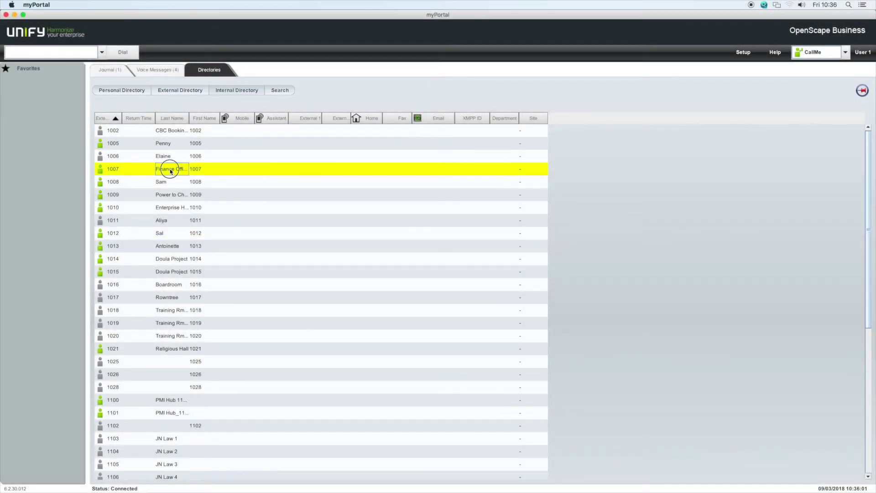
pyautogui.rightClick(171, 171)
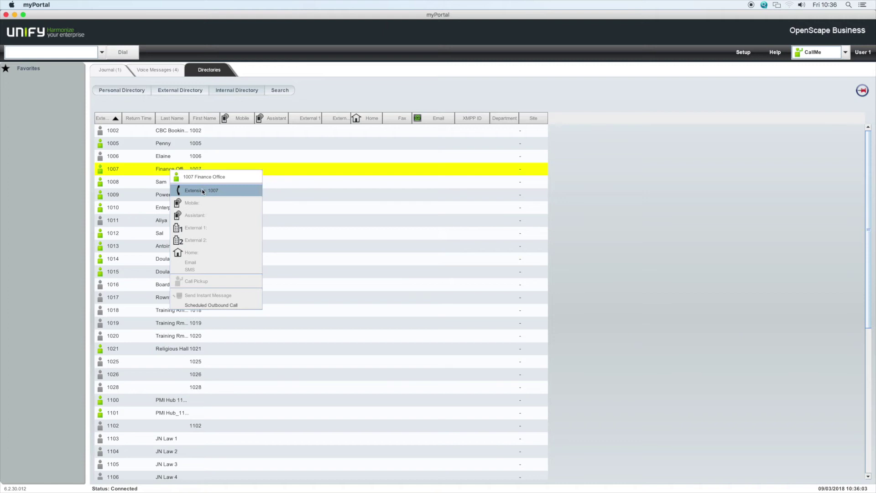
pyautogui.click(606, 192)
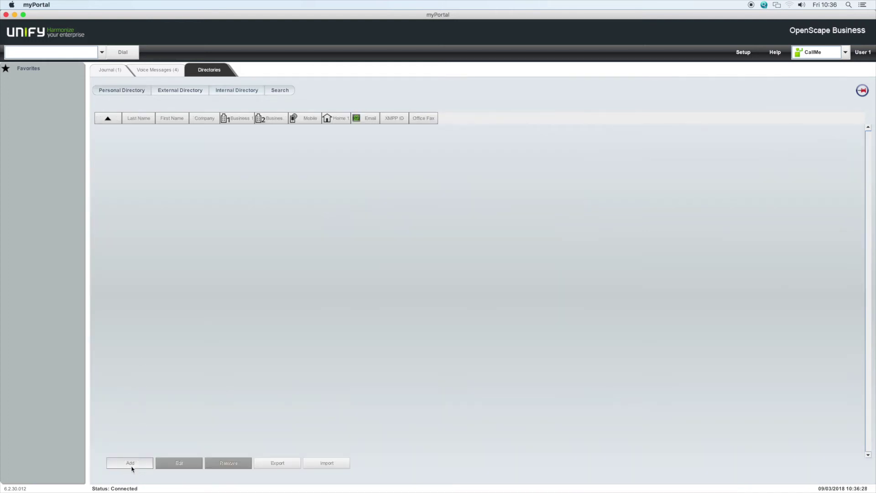
pyautogui.click(131, 463)
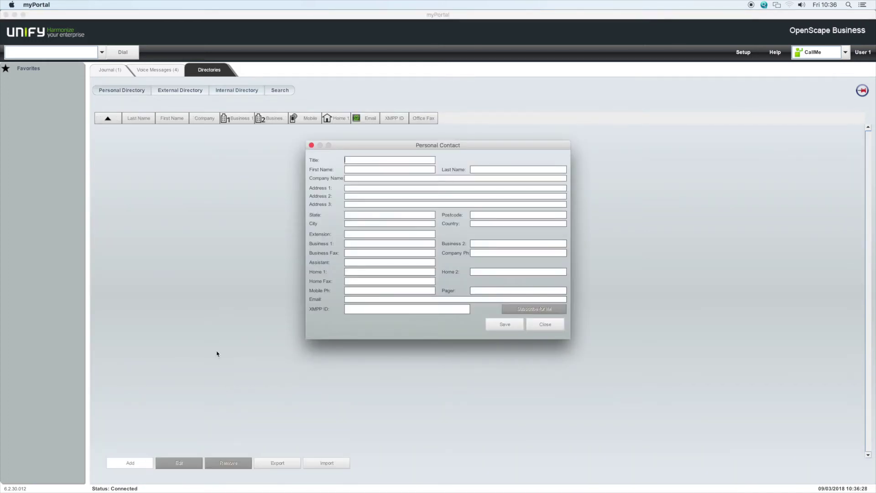
pyautogui.click(312, 145)
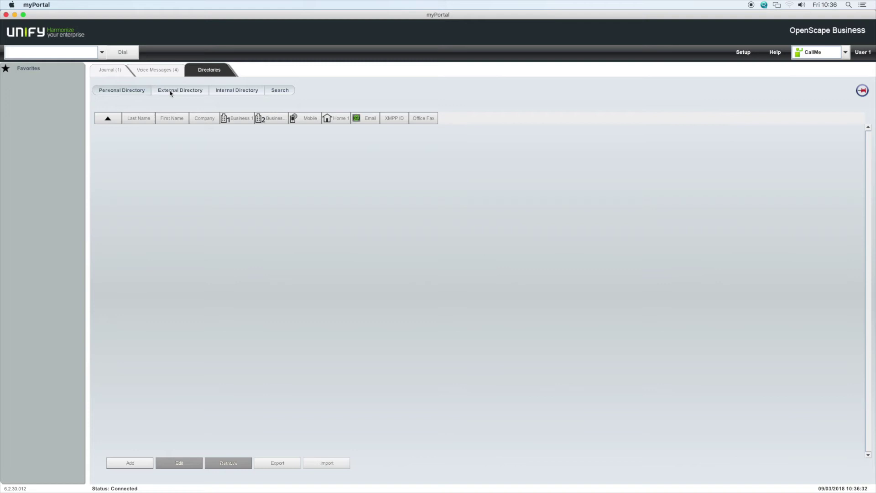
pyautogui.click(170, 93)
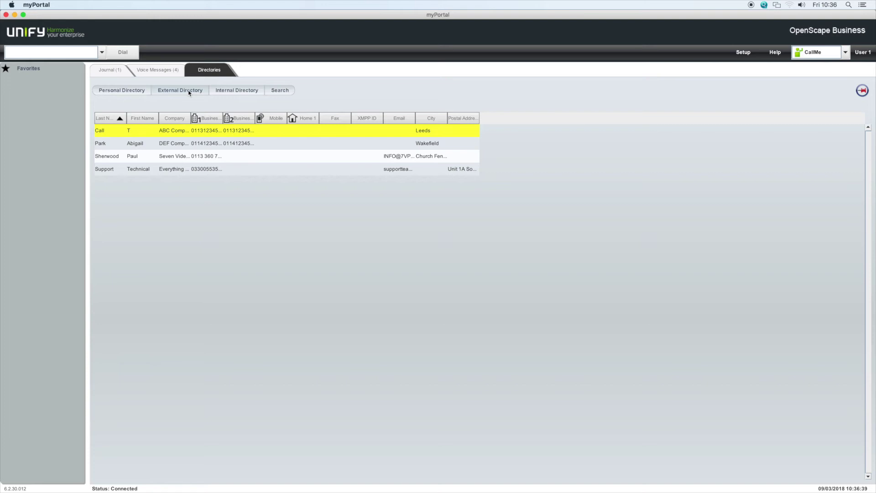
pyautogui.click(236, 91)
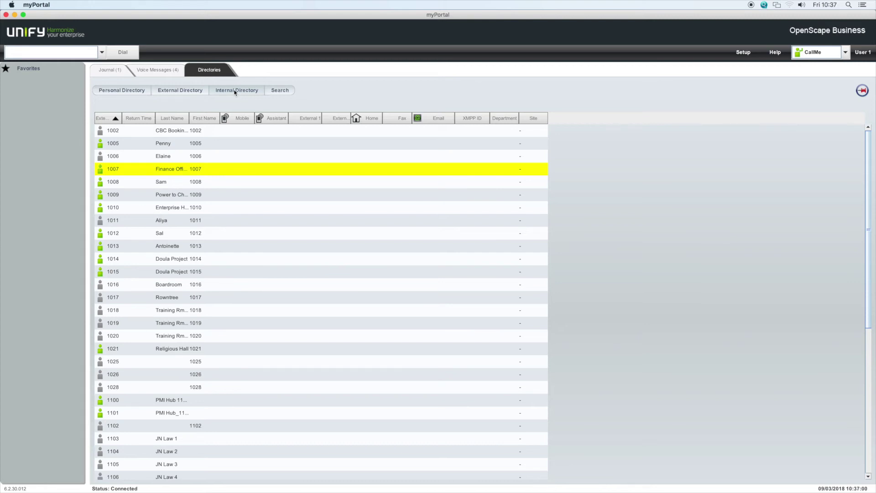
# Start a Scheduled Outbound Call to extension 1008 from its directory entry
pyautogui.rightClick(160, 183)
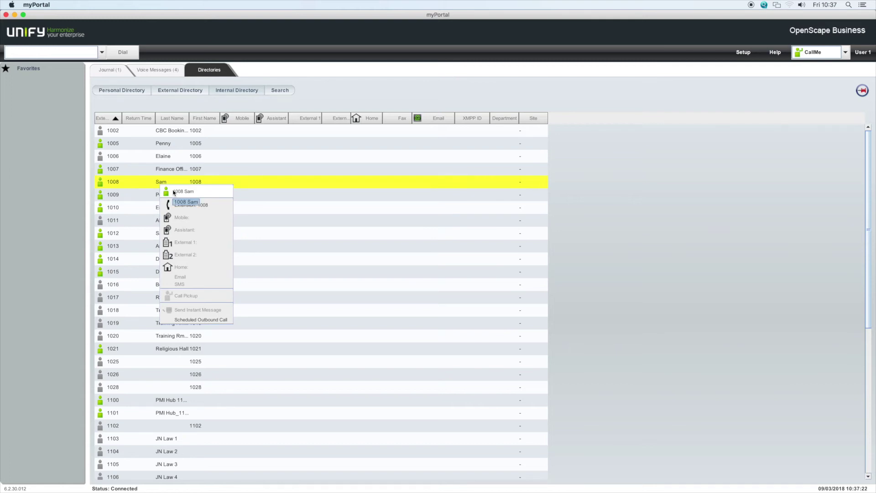
pyautogui.click(192, 319)
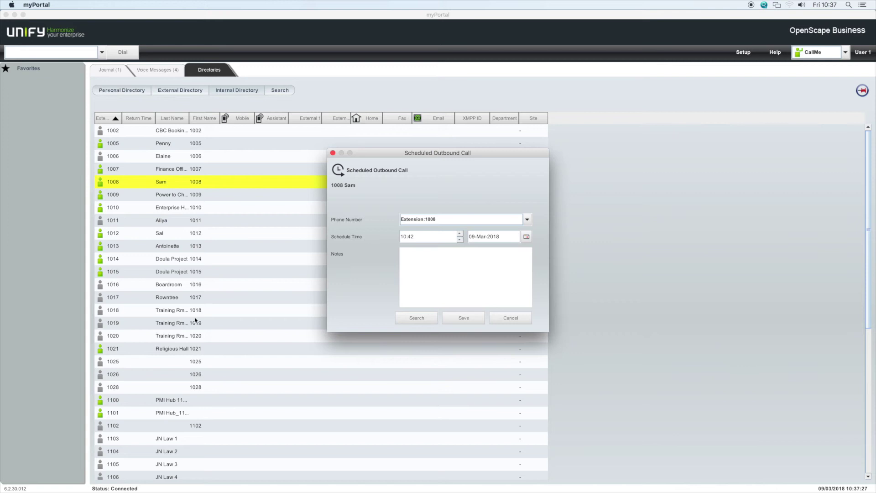
# Cancel the scheduled call and search the directory for first name AB, reviewing the result's call options
pyautogui.click(332, 153)
pyautogui.click(279, 92)
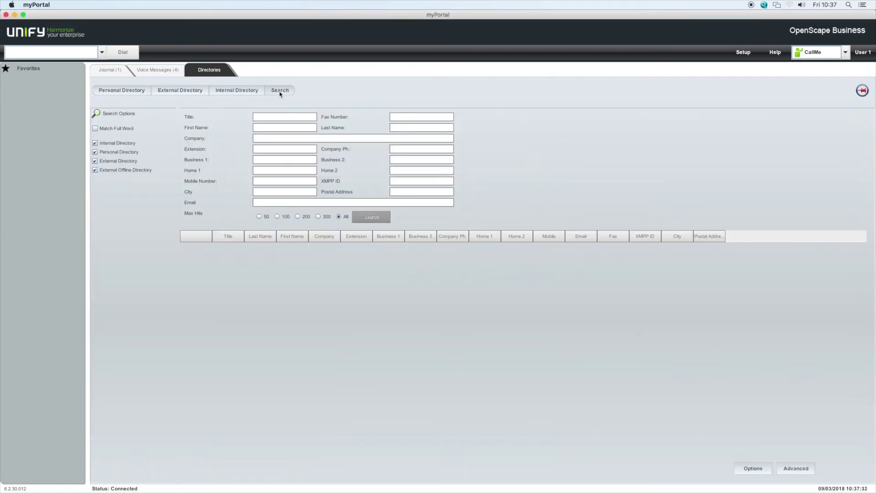
pyautogui.click(284, 127)
pyautogui.write('AB')
pyautogui.press('Return')
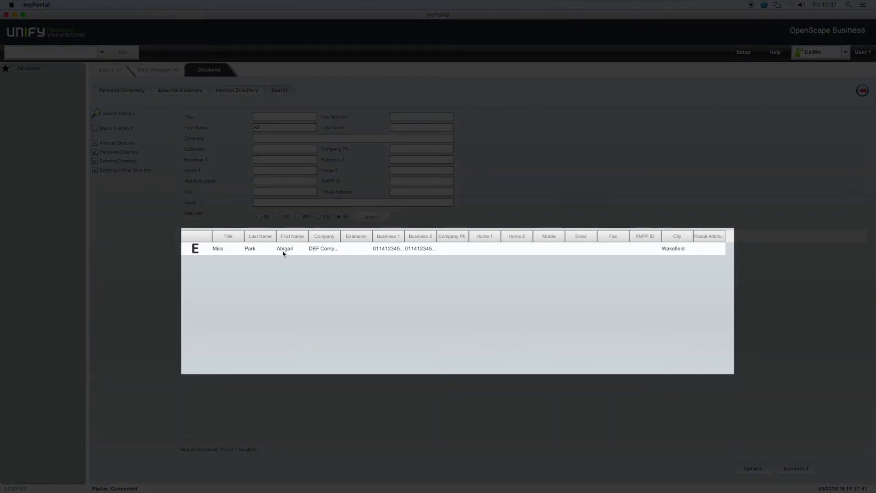
pyautogui.rightClick(294, 251)
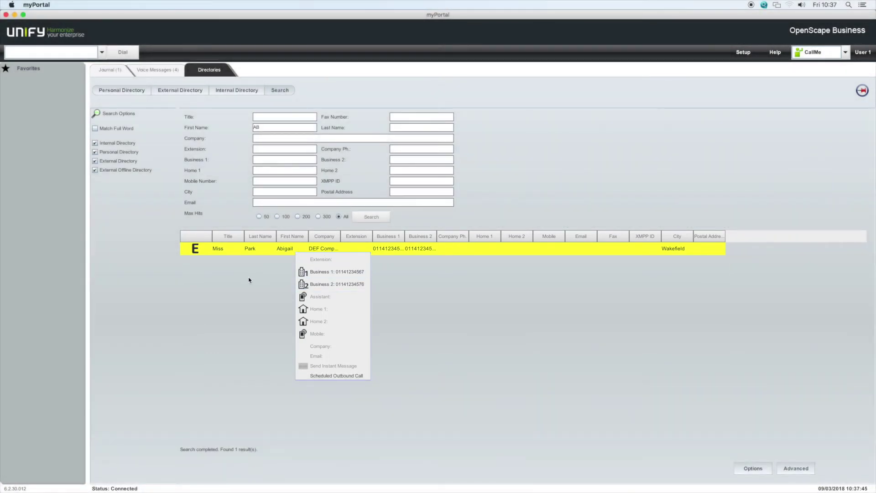
pyautogui.click(249, 280)
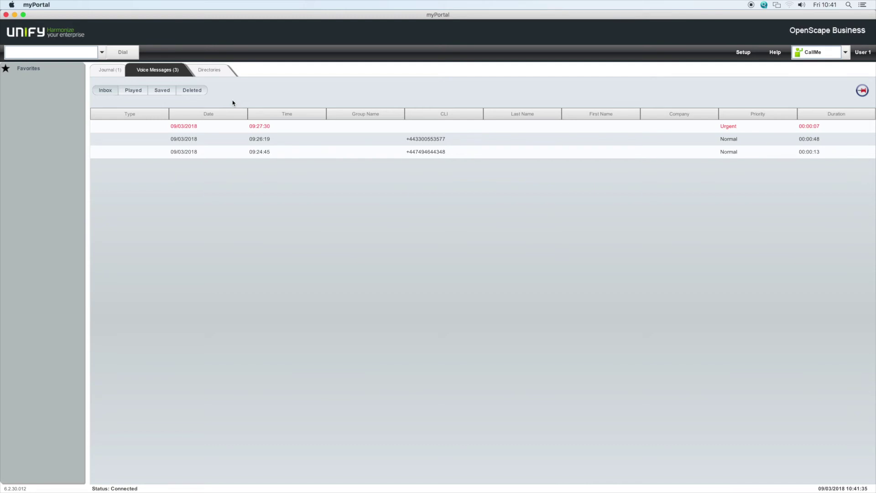
# Move the deleted 09:26:55 voice message back to the Inbox and select the third Inbox message
pyautogui.click(192, 89)
pyautogui.rightClick(212, 129)
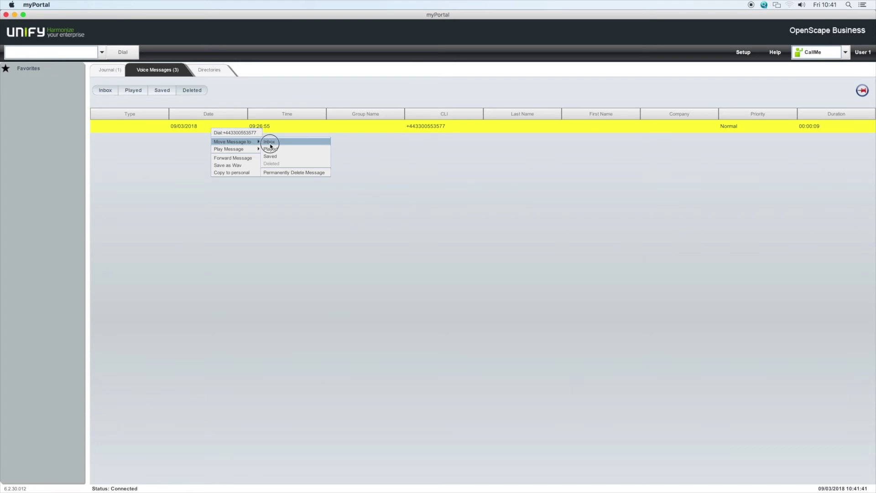
pyautogui.click(271, 144)
pyautogui.click(112, 92)
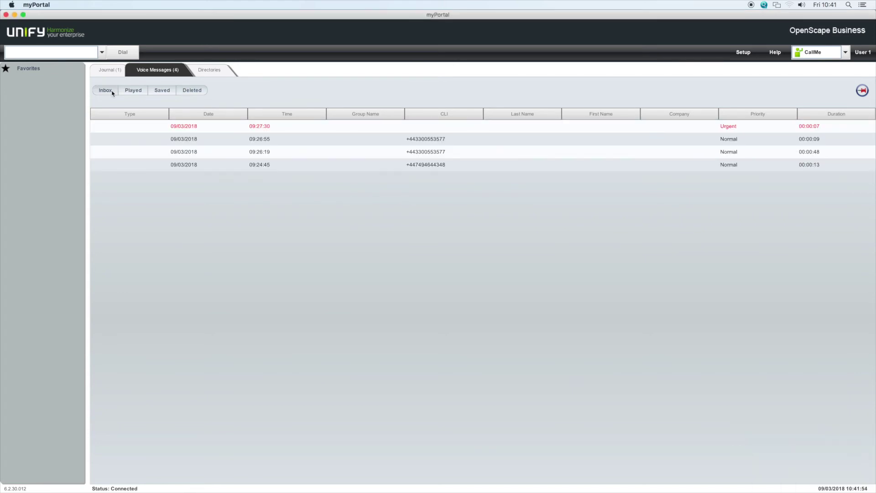
pyautogui.click(190, 153)
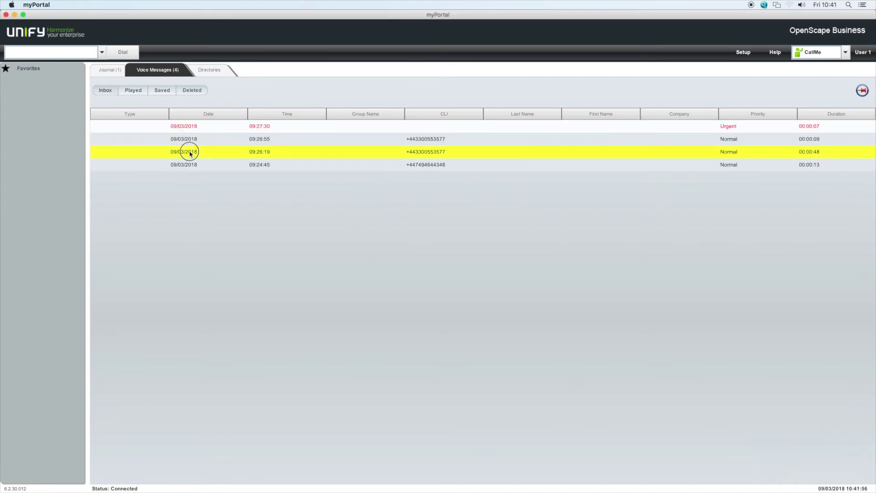
pyautogui.rightClick(190, 153)
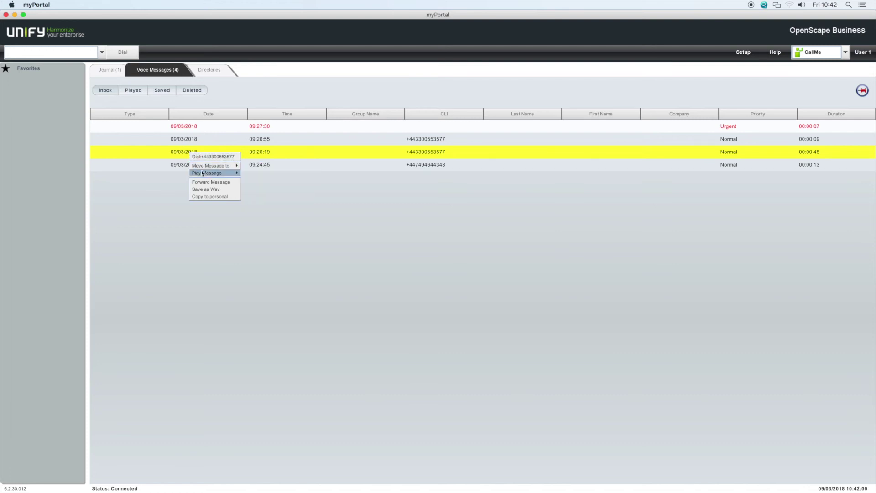
pyautogui.moveTo(203, 174)
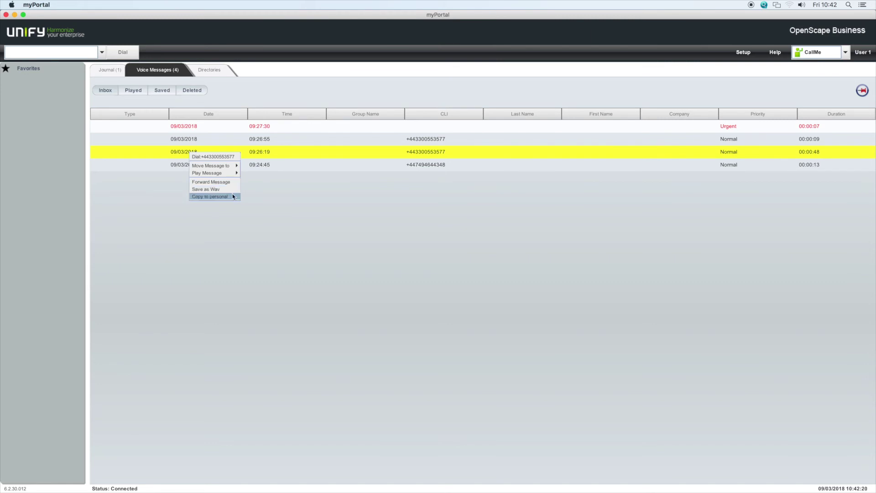
pyautogui.click(168, 194)
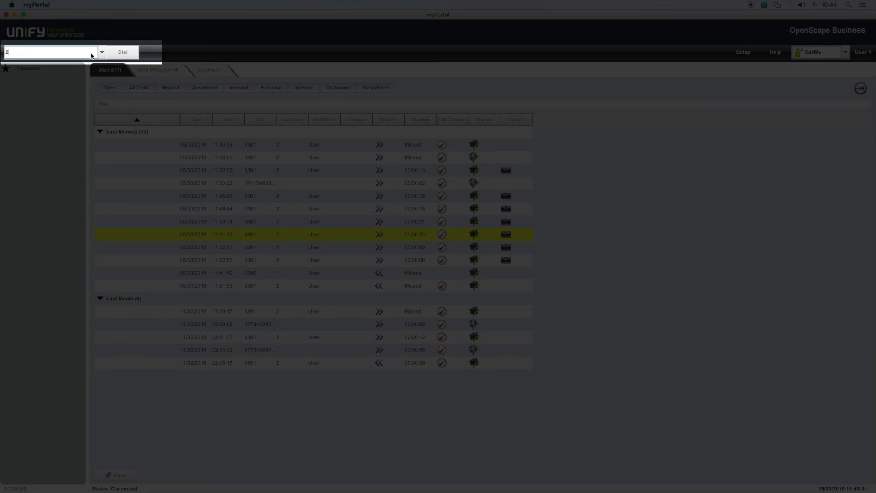
# Dial extension 219, then begin entering another number in the dial box
pyautogui.write('19')
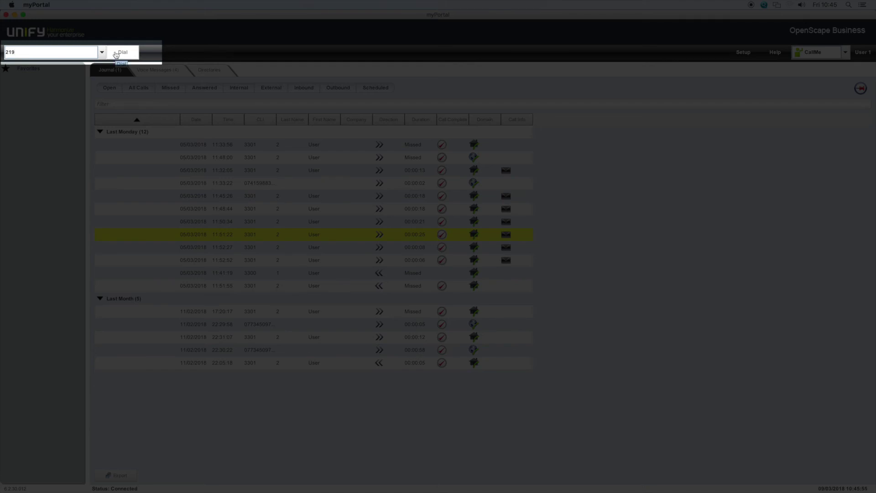
pyautogui.click(116, 52)
pyautogui.write('908736')
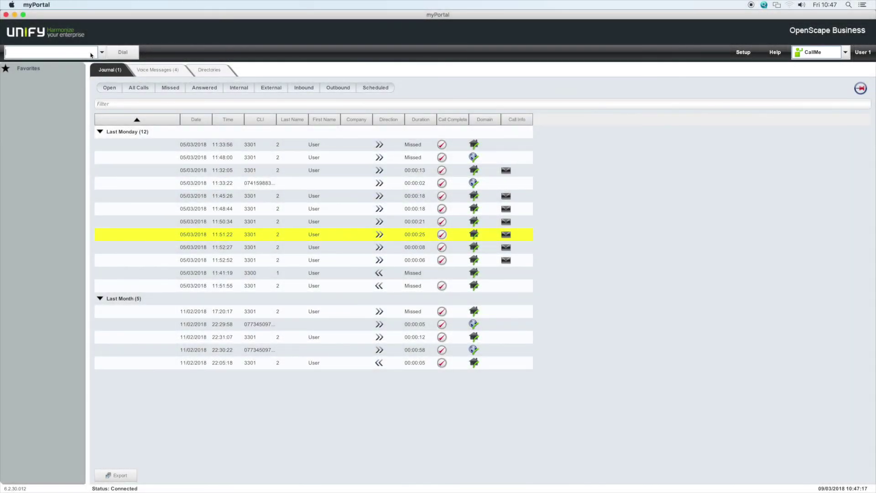
pyautogui.click(12, 52)
pyautogui.write('92')
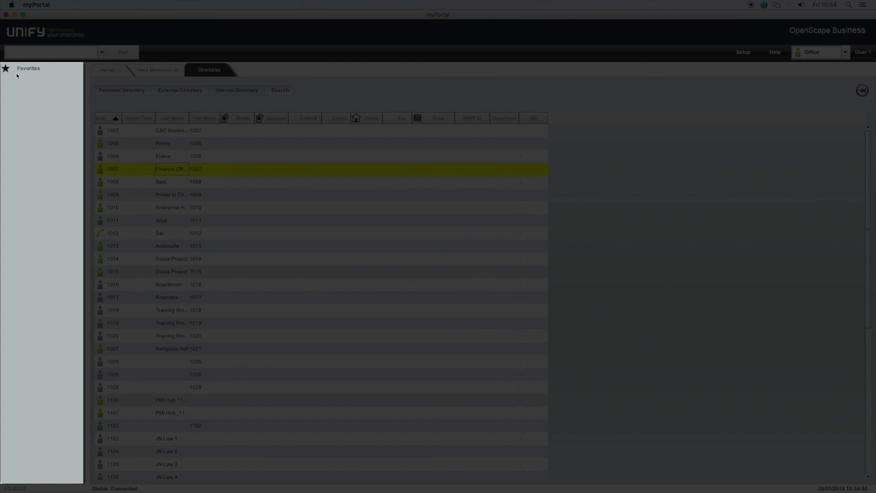
# Create a new Favorites group named FINANCE
pyautogui.rightClick(18, 71)
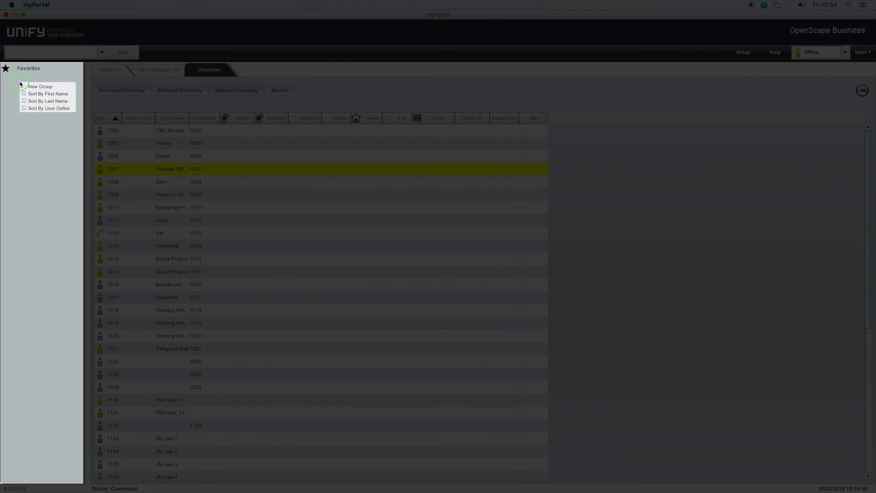
pyautogui.click(28, 87)
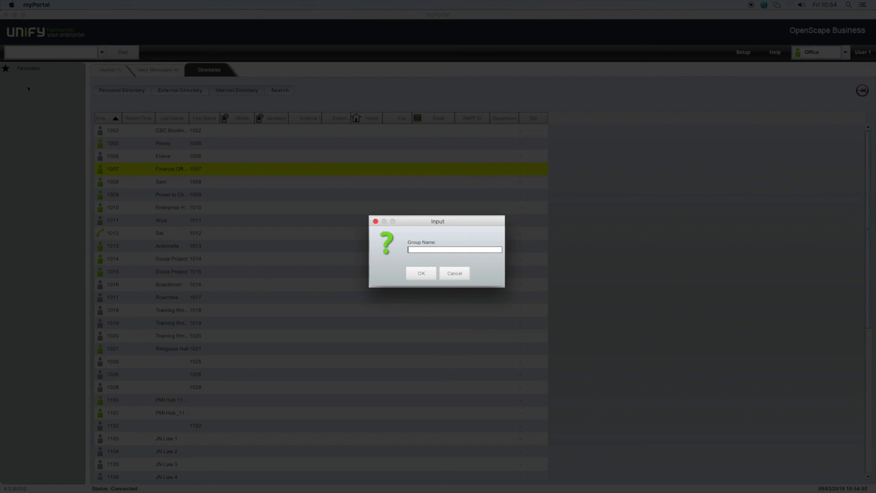
pyautogui.write('FINANCE')
pyautogui.press('Return')
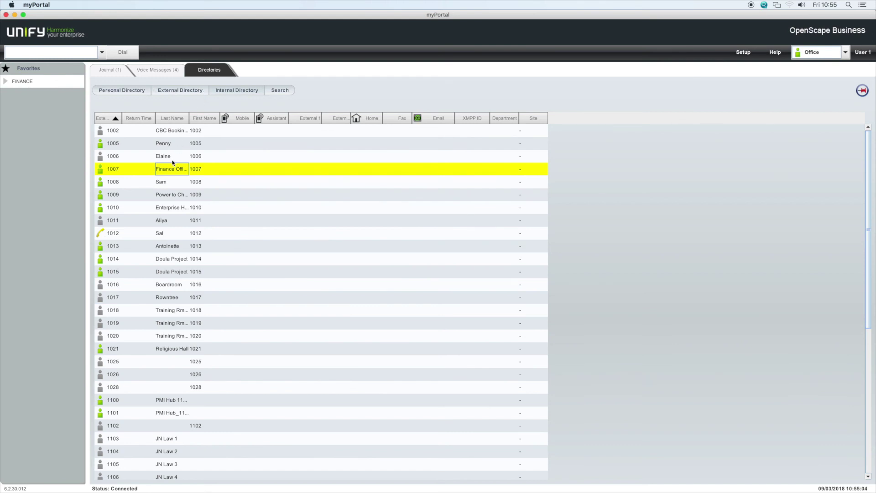
# Add 1007 Finance Office, 1008 and 1009 Power to Change to the FINANCE group
pyautogui.moveTo(102, 130); pyautogui.dragTo(8, 81)
pyautogui.click(5, 82)
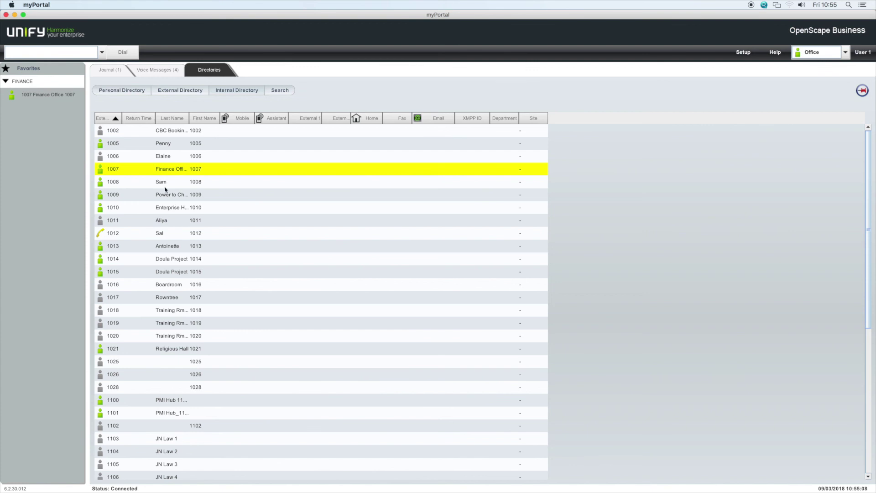
pyautogui.moveTo(162, 183); pyautogui.dragTo(33, 89)
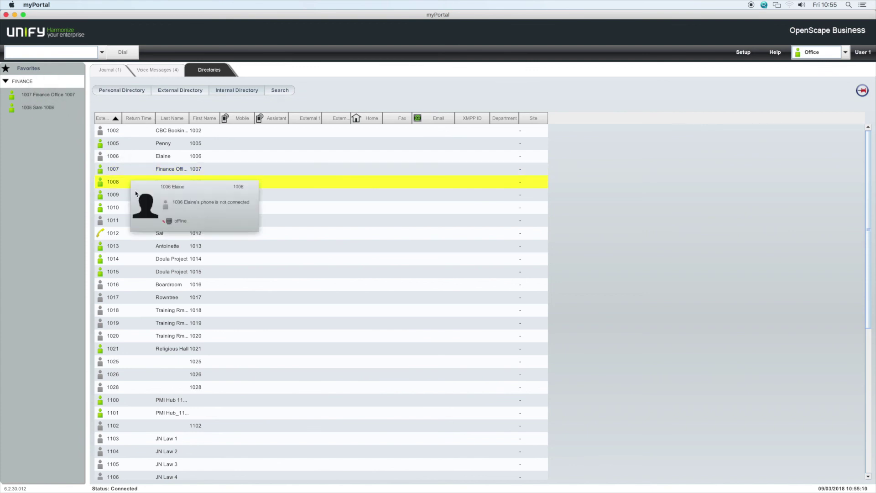
pyautogui.moveTo(165, 196); pyautogui.dragTo(31, 87)
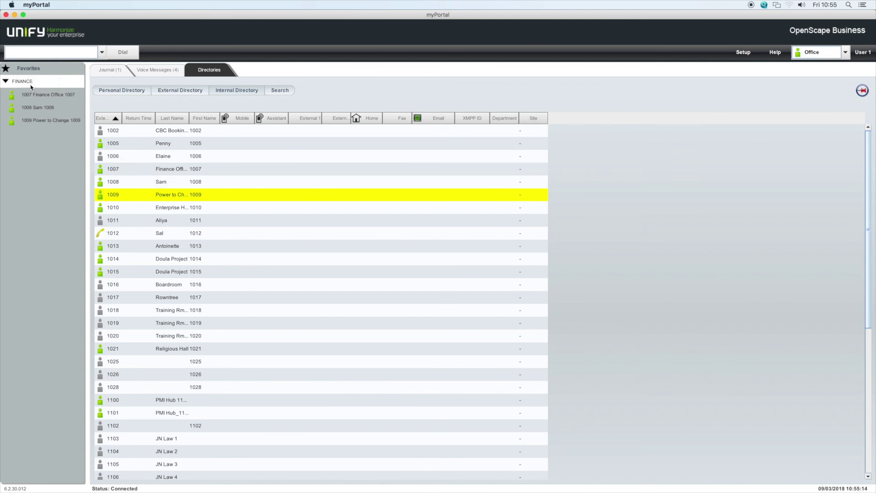
pyautogui.moveTo(8, 140)
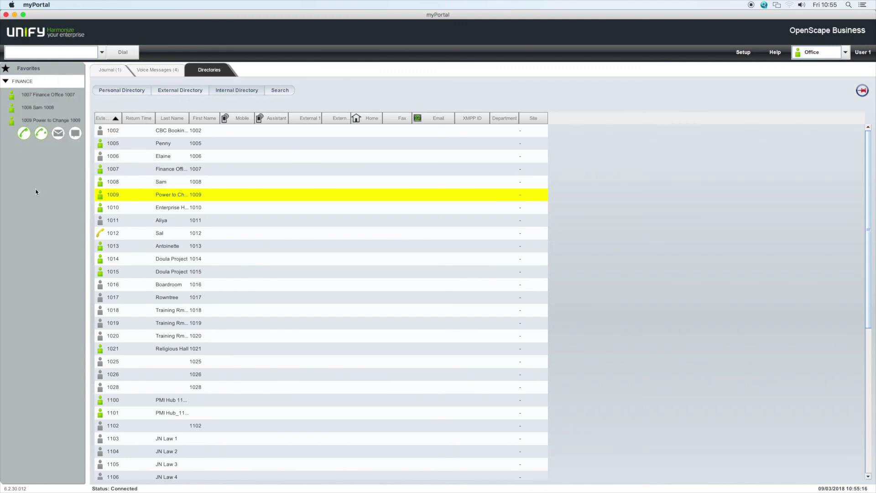
# Add the third contact from the External Directory to the FINANCE group
pyautogui.click(188, 94)
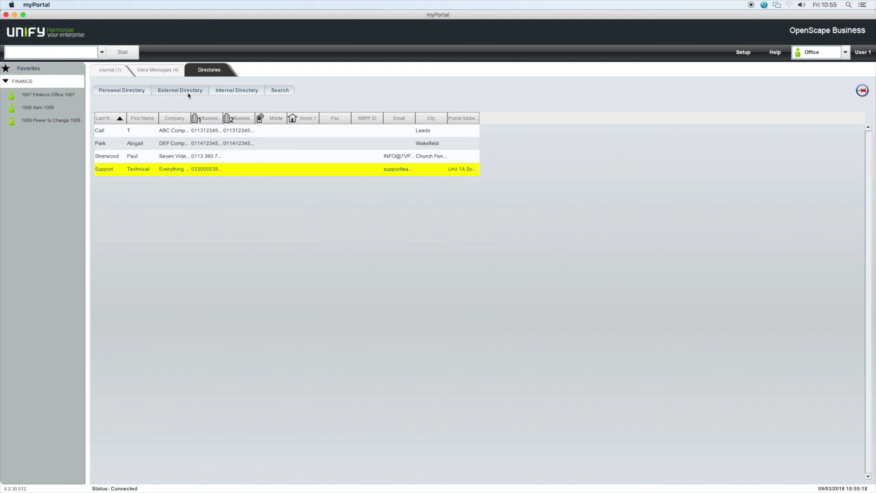
pyautogui.click(174, 159)
pyautogui.moveTo(174, 159); pyautogui.dragTo(18, 81)
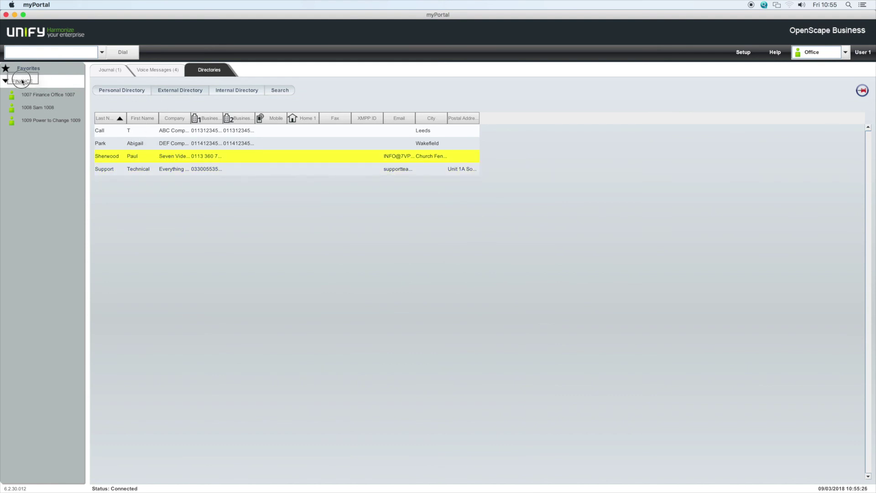